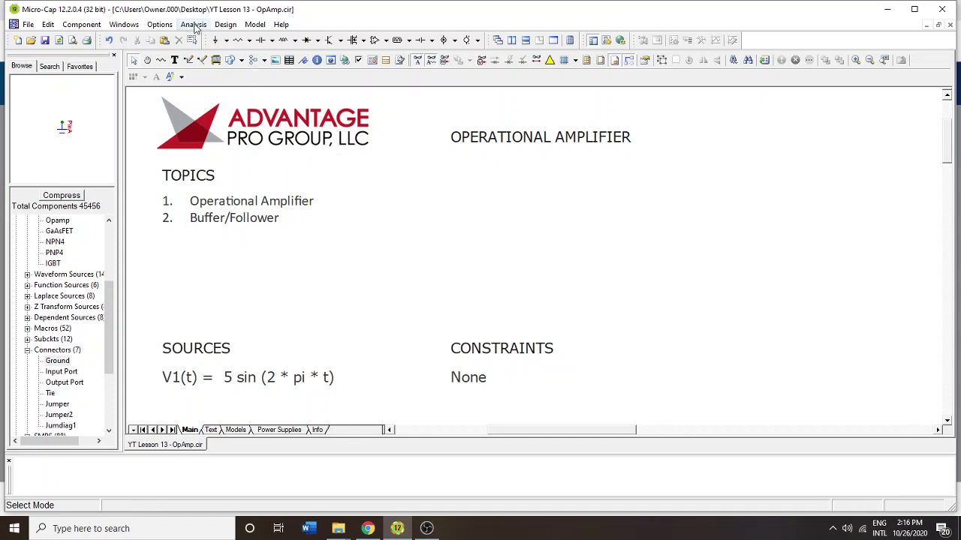
# - Look over the Analysis menu without choosing anything, then pick up the Opamp part for placement
pyautogui.click(194, 25)
pyautogui.click(410, 9)
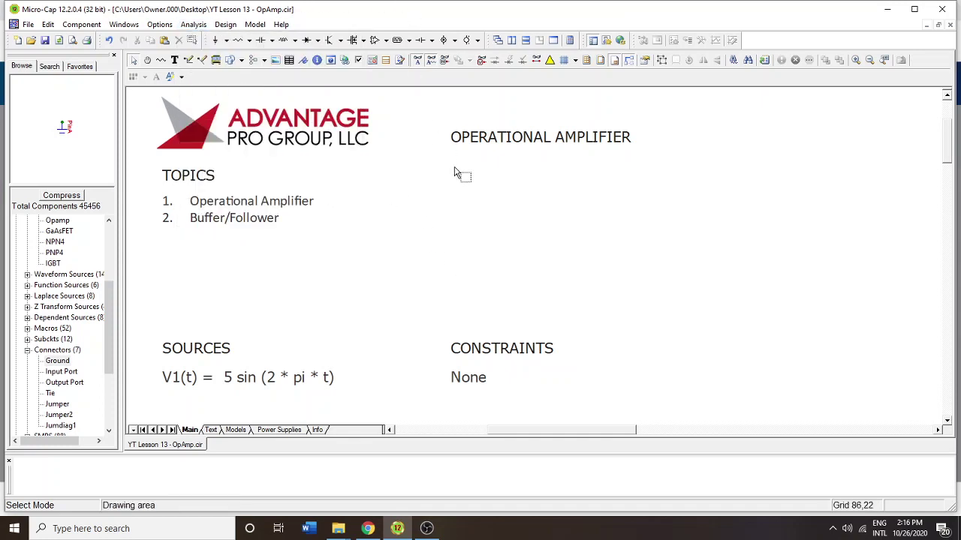
pyautogui.click(375, 41)
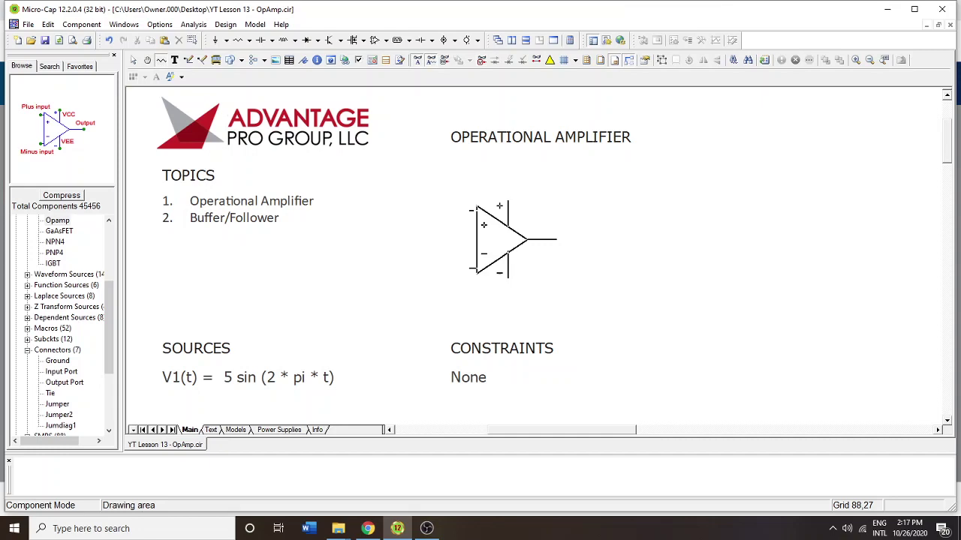
# - Drop op-amp X1 on the main page and assign it the LF155 model
pyautogui.click(513, 239)
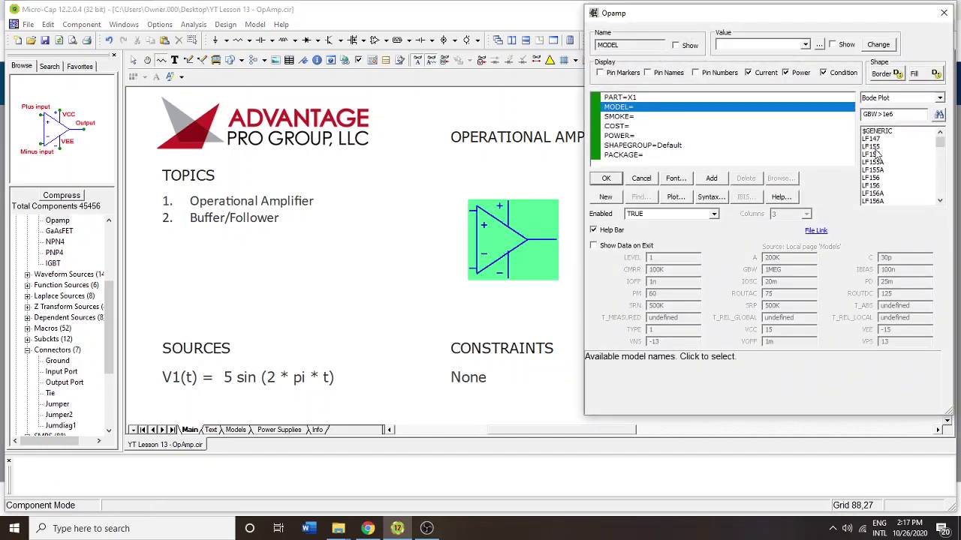
pyautogui.click(882, 153)
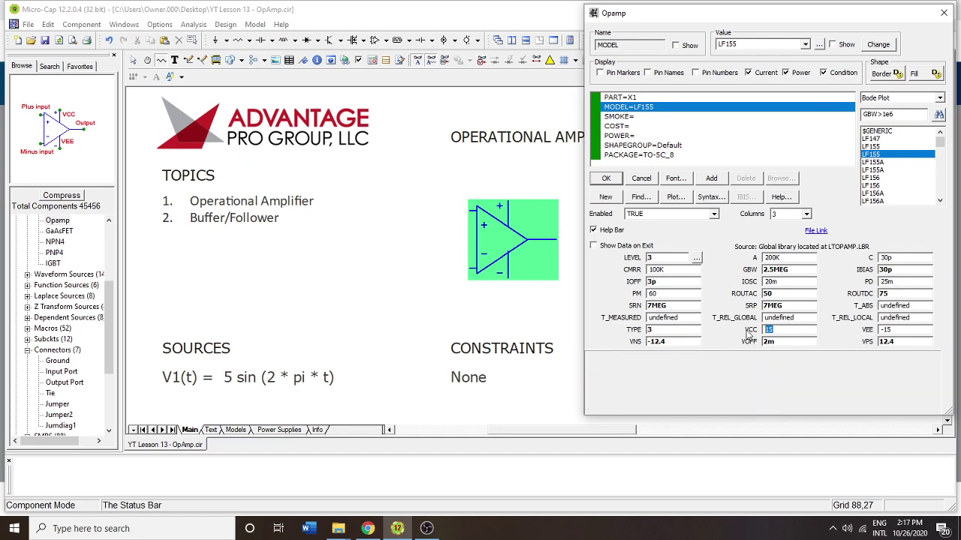
pyautogui.click(606, 178)
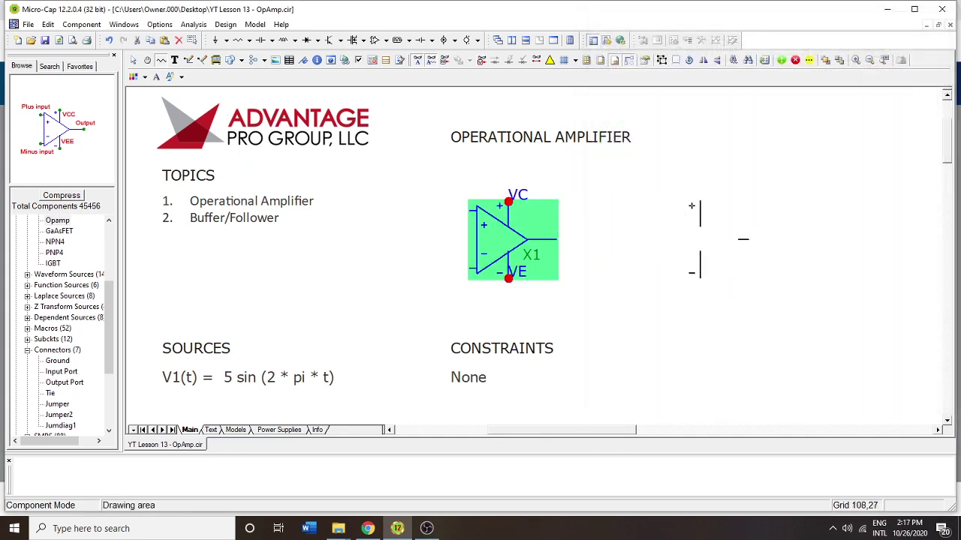
pyautogui.hotkey('ctrl', 'e')
pyautogui.click(597, 276)
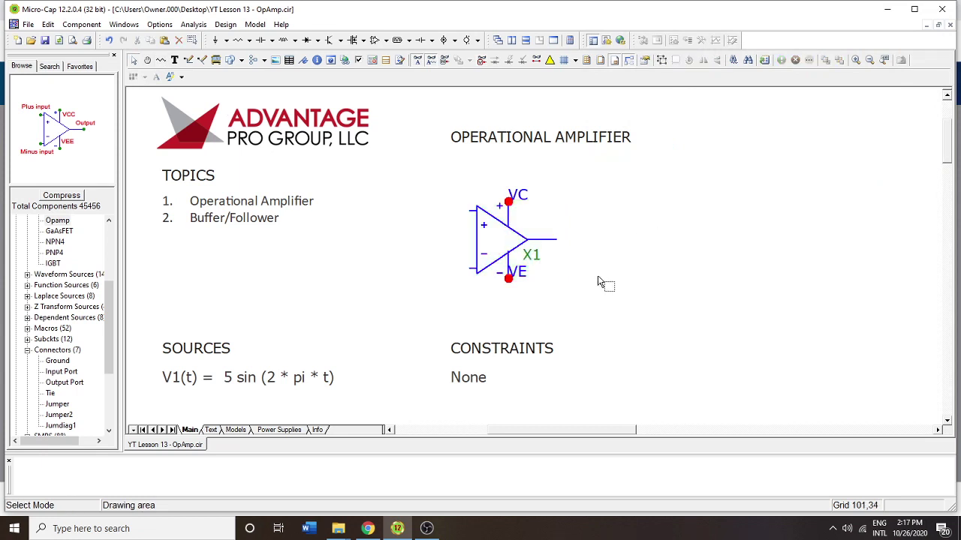
pyautogui.click(288, 430)
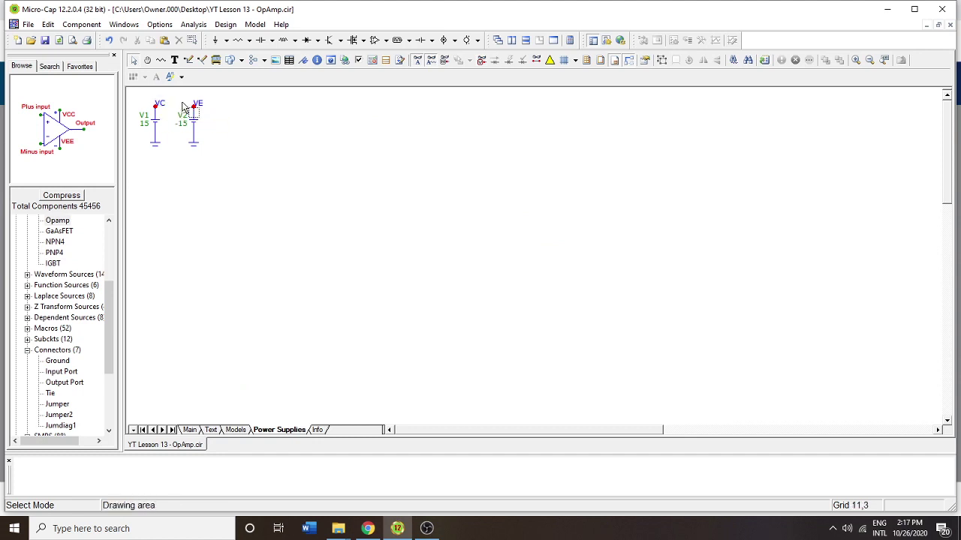
pyautogui.click(189, 430)
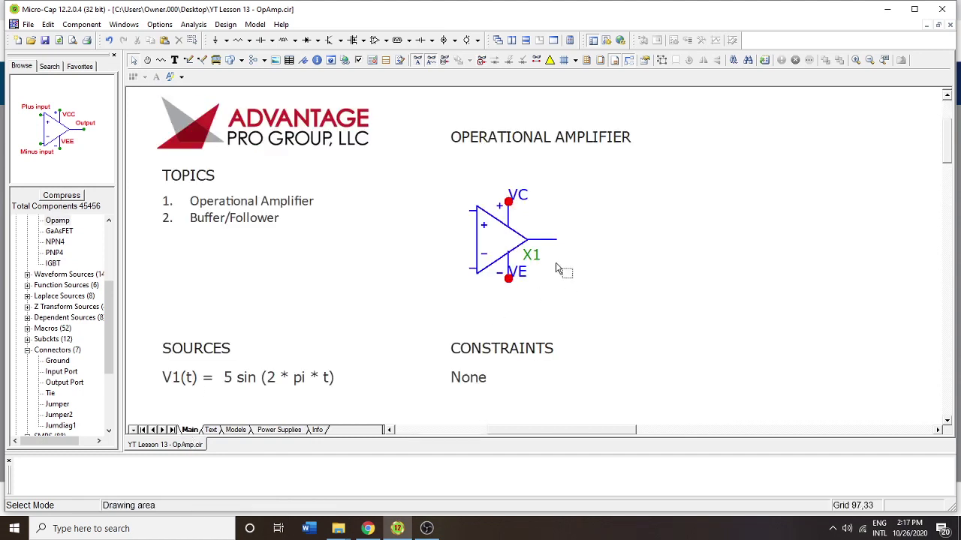
pyautogui.click(187, 60)
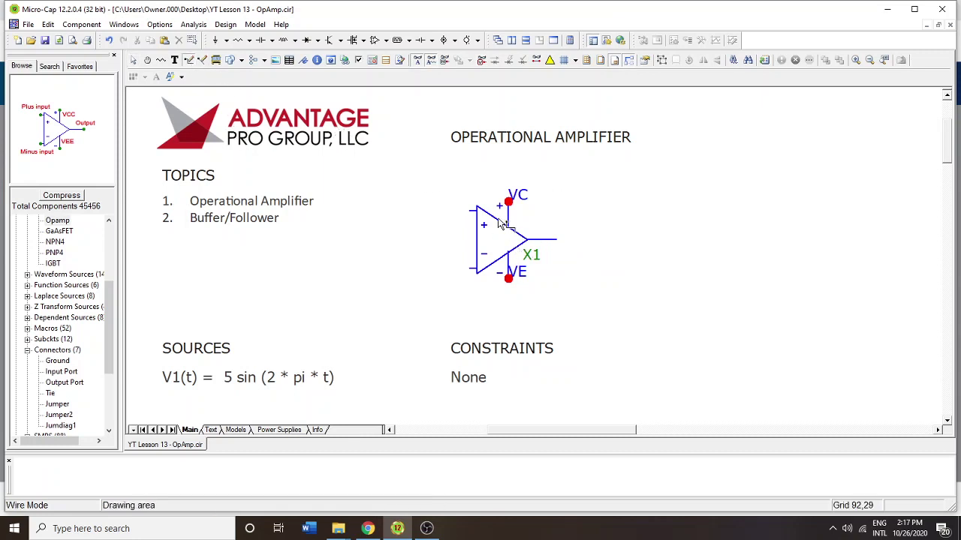
pyautogui.hotkey('ctrl', 'e')
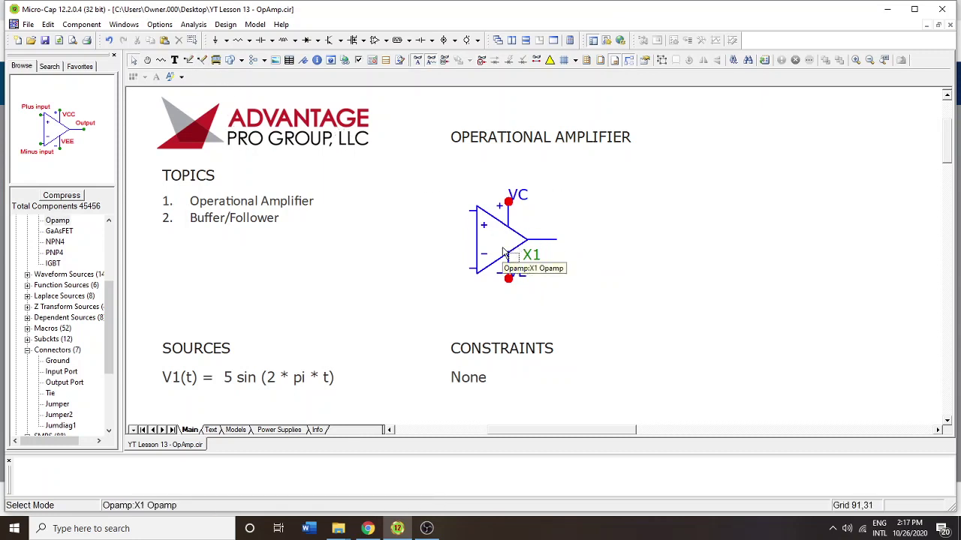
pyautogui.doubleClick(503, 252)
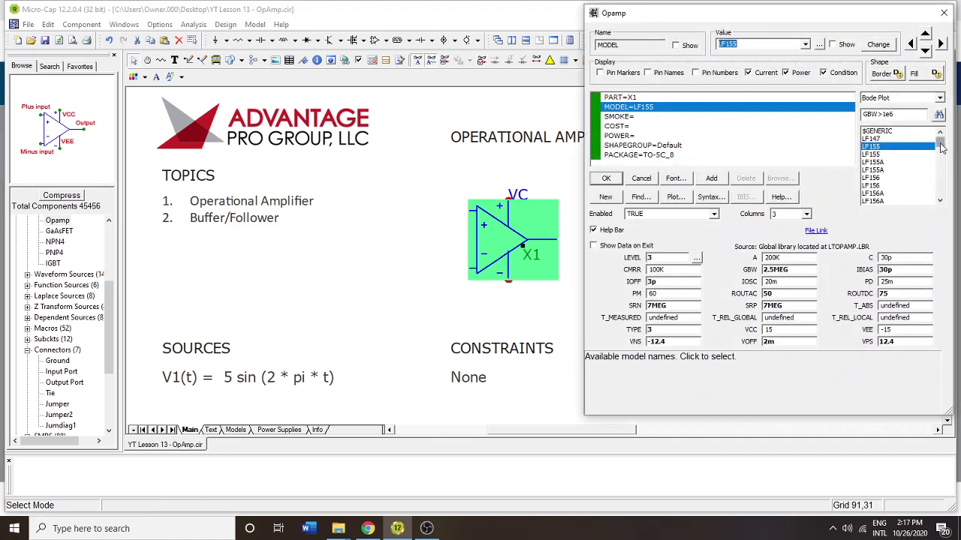
pyautogui.moveTo(942, 148); pyautogui.dragTo(944, 195)
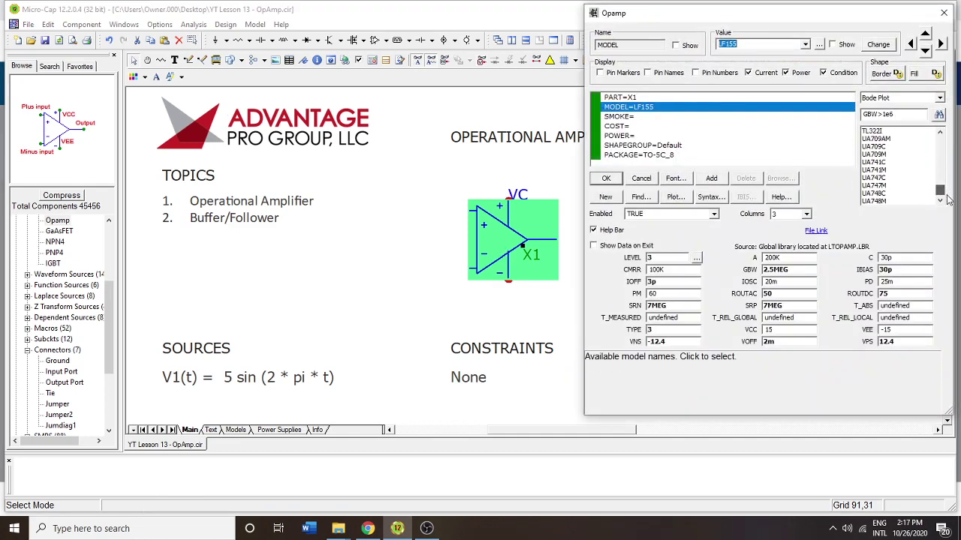
pyautogui.click(642, 180)
pyautogui.click(639, 233)
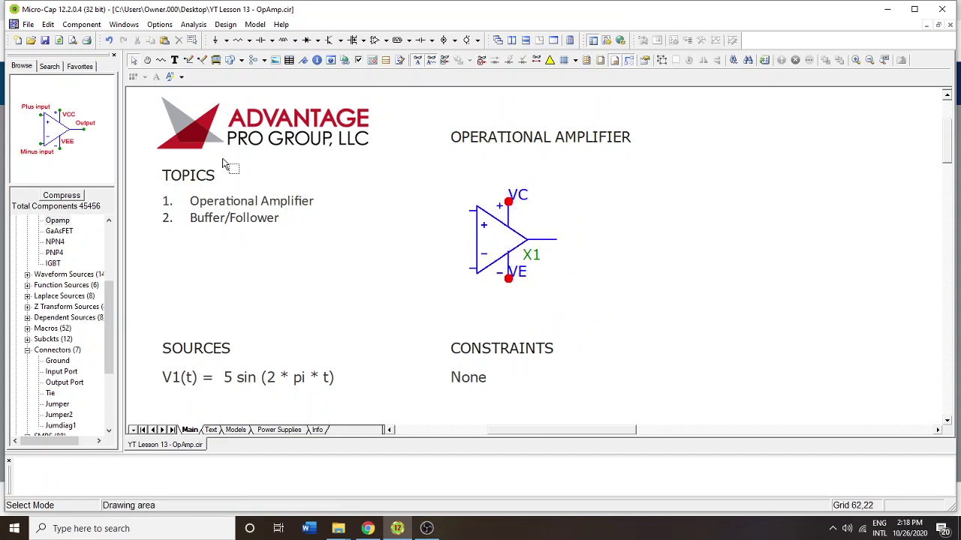
# - Wire X1's output back to its minus input and run an input wire left from the plus input
pyautogui.click(188, 60)
pyautogui.moveTo(469, 269)
pyautogui.mouseDown()
pyautogui.moveTo(493, 303)
pyautogui.moveTo(567, 307)
pyautogui.moveTo(565, 241)
pyautogui.mouseUp()
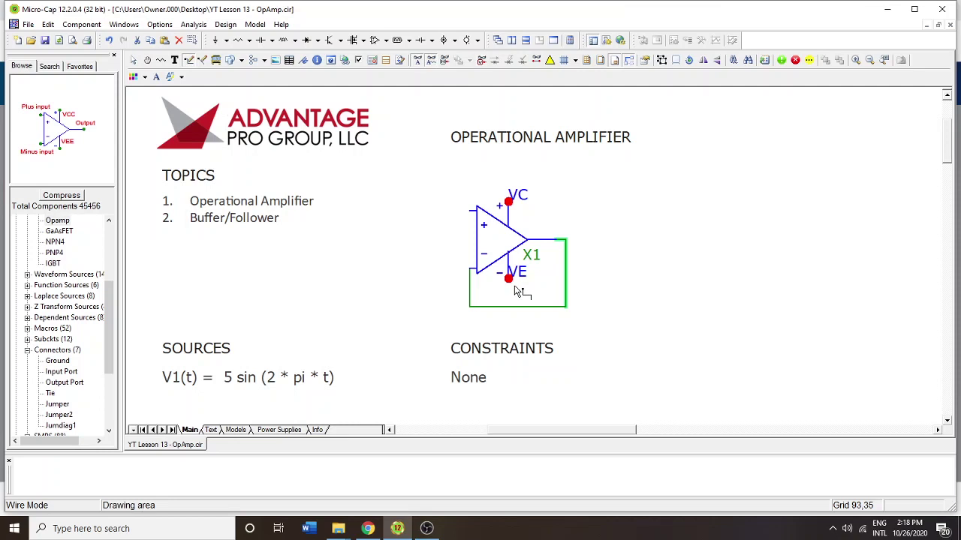
pyautogui.hotkey('ctrl', 'e')
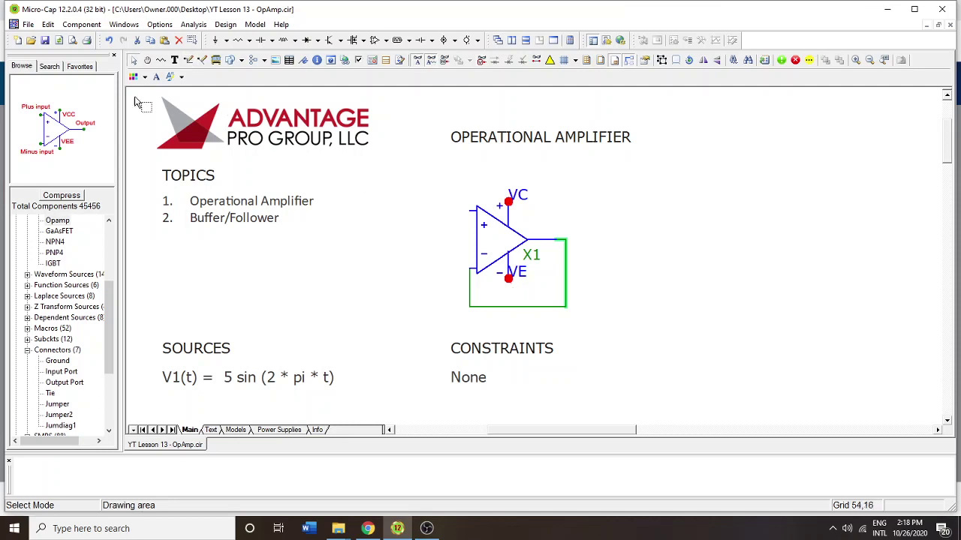
pyautogui.click(189, 60)
pyautogui.moveTo(473, 211); pyautogui.dragTo(421, 211)
pyautogui.hotkey('ctrl', 'e')
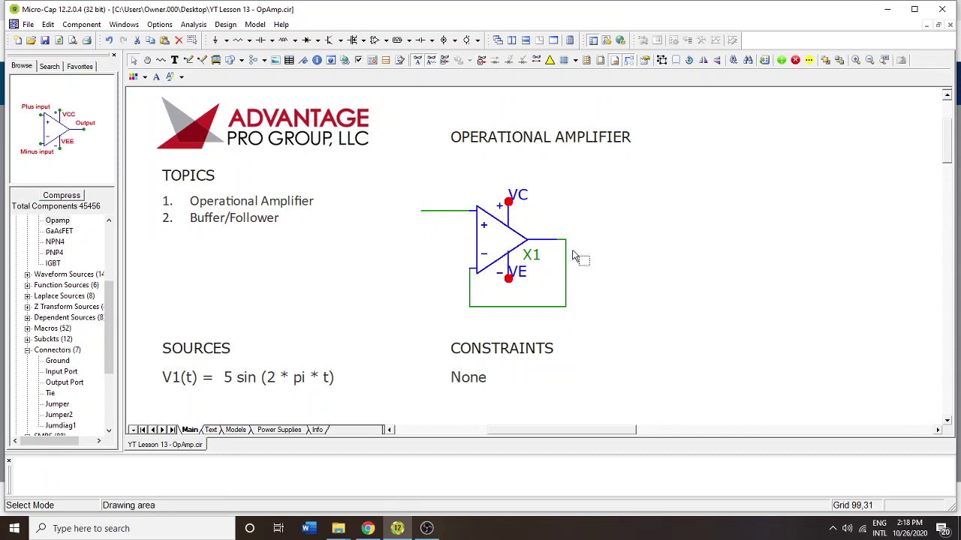
# - Name the output node OUT and the input node IN, moving the IN label leftward
pyautogui.doubleClick(567, 256)
pyautogui.write('OU')
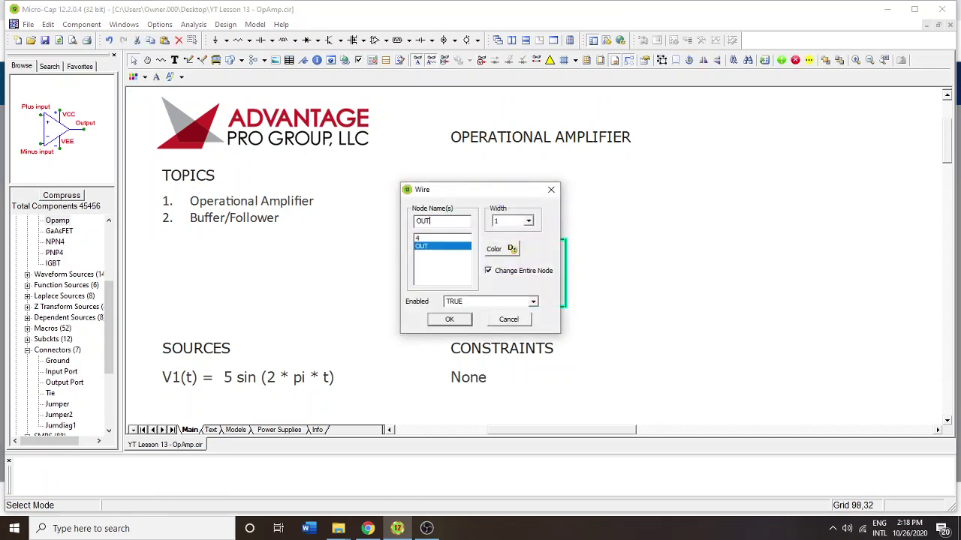
pyautogui.write('T')
pyautogui.press('Return')
pyautogui.doubleClick(450, 215)
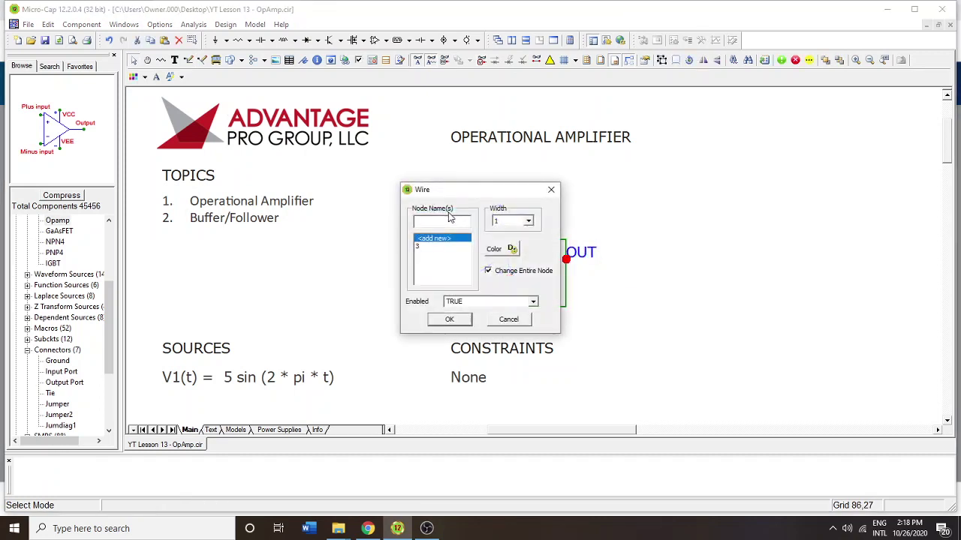
pyautogui.write('IN')
pyautogui.press('Return')
pyautogui.moveTo(457, 205); pyautogui.dragTo(430, 209)
# - Place sine source V3 at the IN node with model 1MHZ, amplitude 5 and frequency 100
pyautogui.scroll(-3, 72, 334)
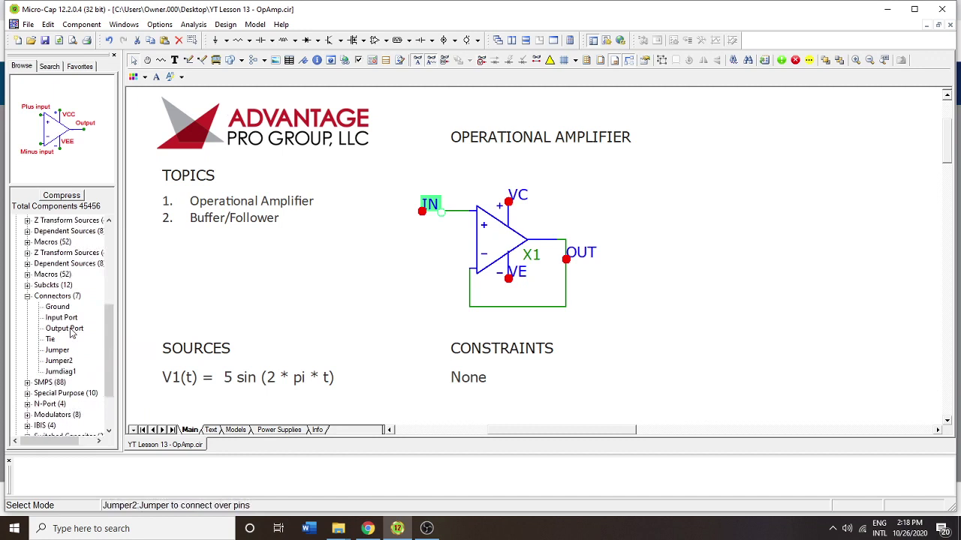
pyautogui.scroll(5, 72, 334)
pyautogui.click(385, 60)
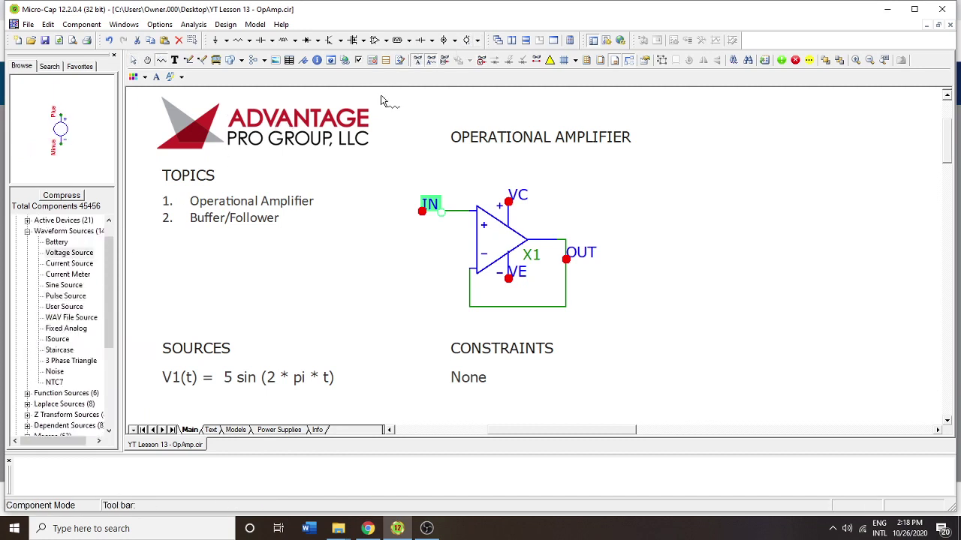
pyautogui.scroll(-1, 67, 353)
pyautogui.scroll(1, 68, 337)
pyautogui.click(63, 285)
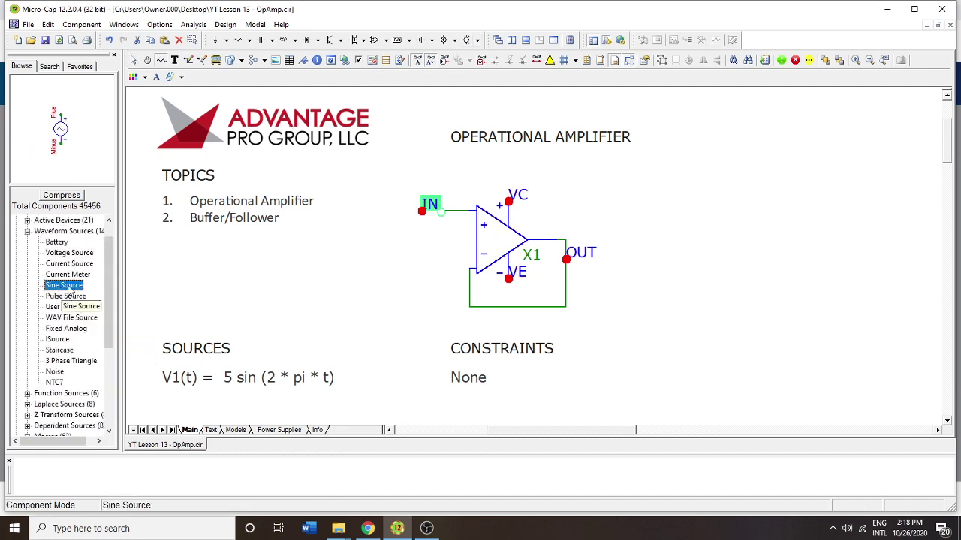
pyautogui.click(429, 270)
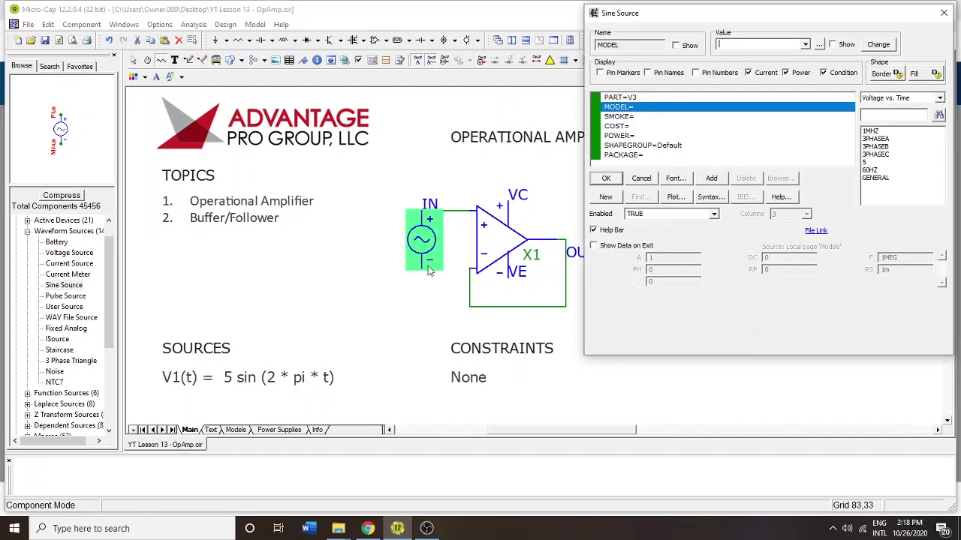
pyautogui.click(872, 132)
pyautogui.click(914, 259)
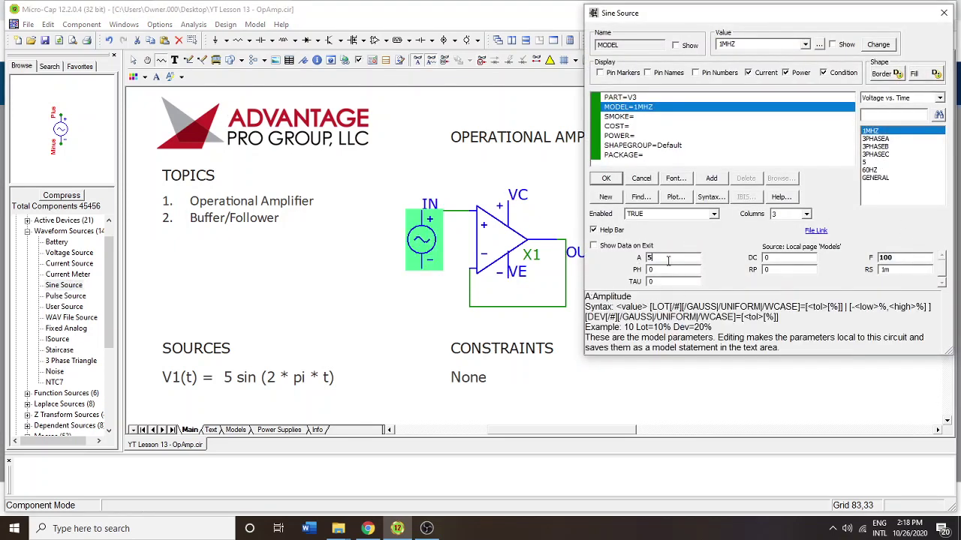
# - Confirm V3's settings, ground its lower terminal, and tidy the OUT label and feedback wire
pyautogui.click(607, 179)
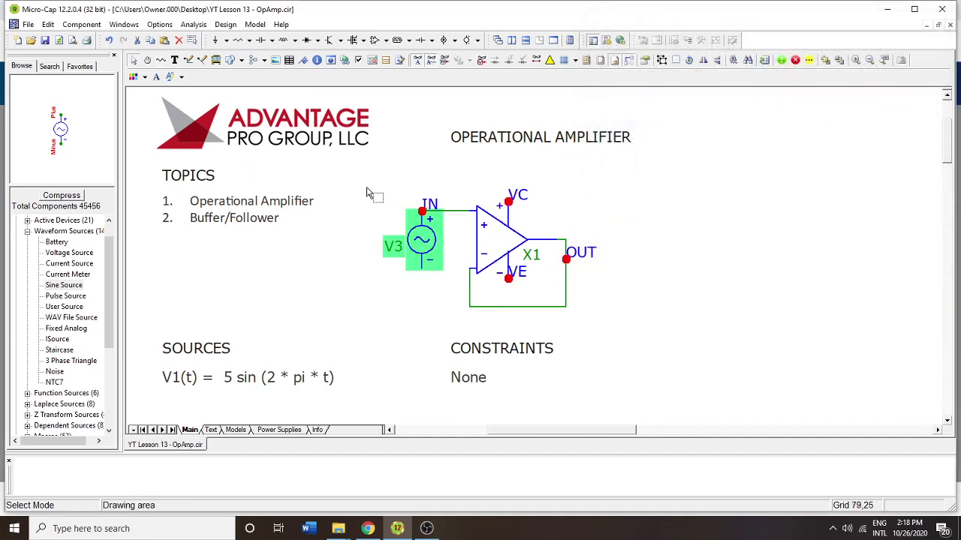
pyautogui.click(217, 42)
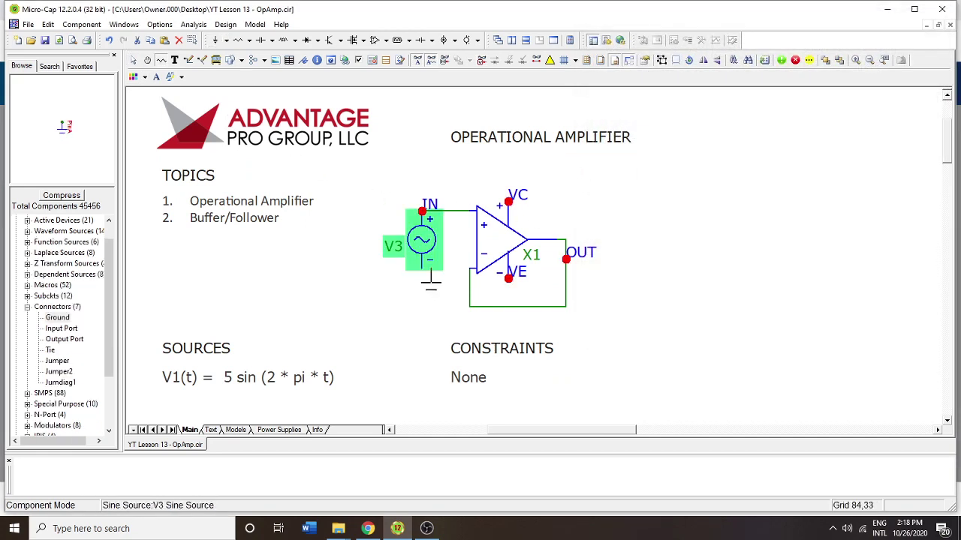
pyautogui.click(427, 278)
pyautogui.click(452, 321)
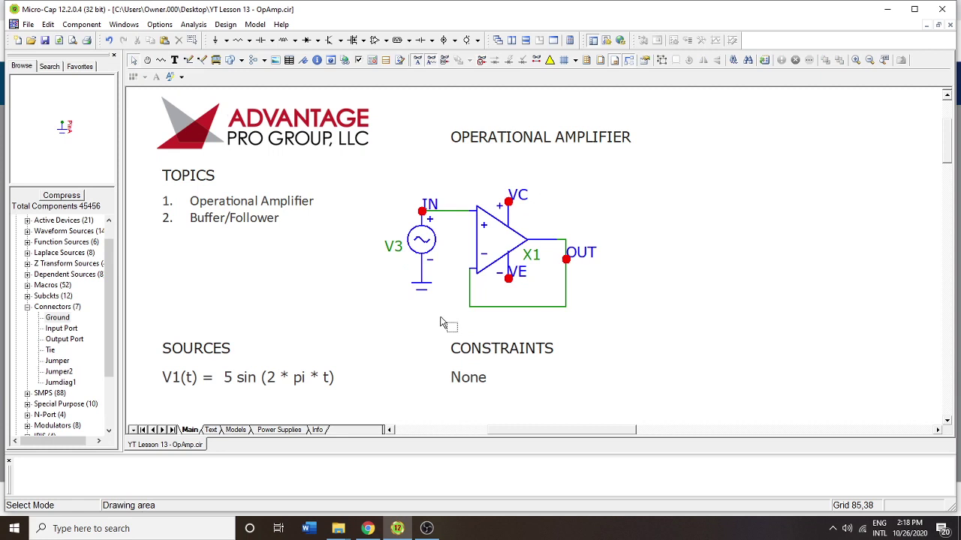
pyautogui.moveTo(590, 257); pyautogui.dragTo(589, 237)
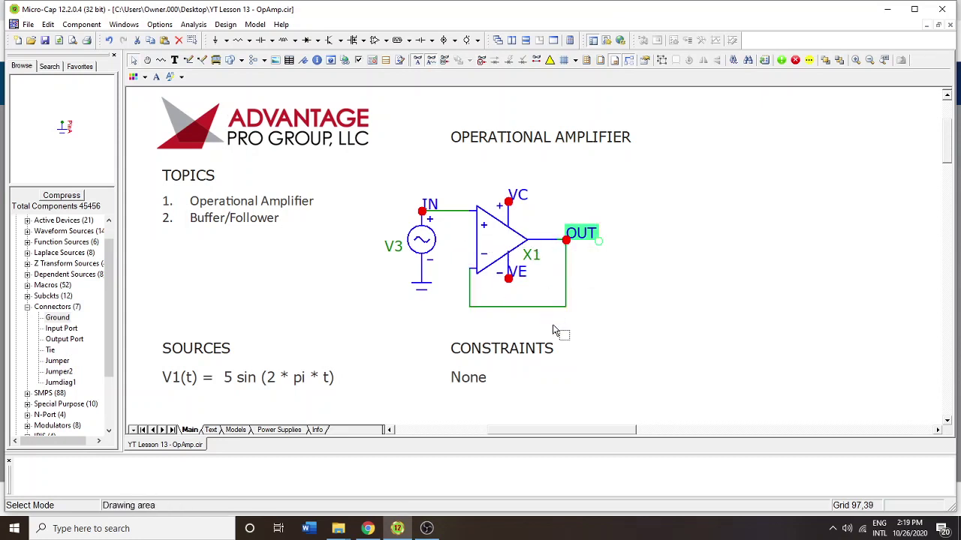
pyautogui.moveTo(519, 307); pyautogui.dragTo(512, 303)
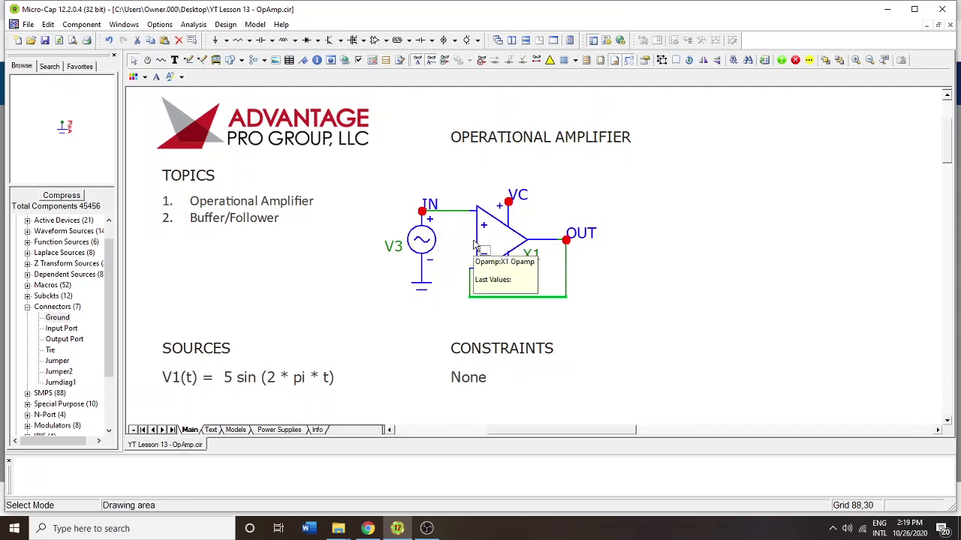
# - Run a transient simulation showing matching 5 V sines, then set V(OUT) to plot group 1
pyautogui.click(192, 24)
pyautogui.click(206, 36)
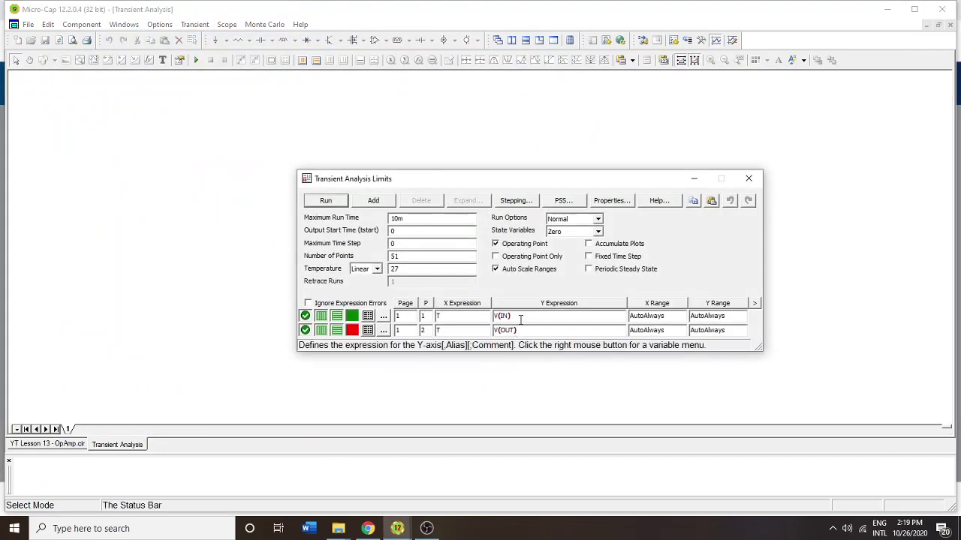
pyautogui.click(327, 202)
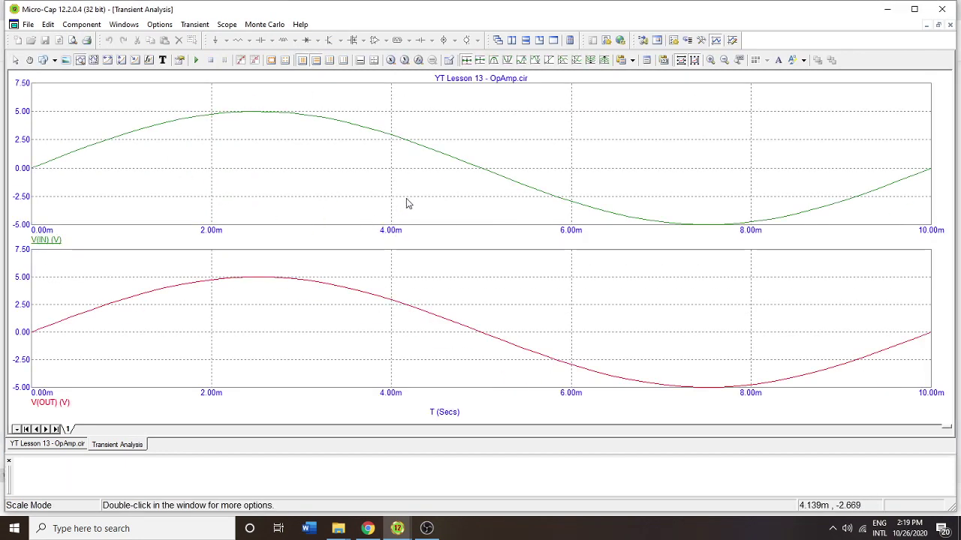
pyautogui.click(204, 25)
pyautogui.click(209, 52)
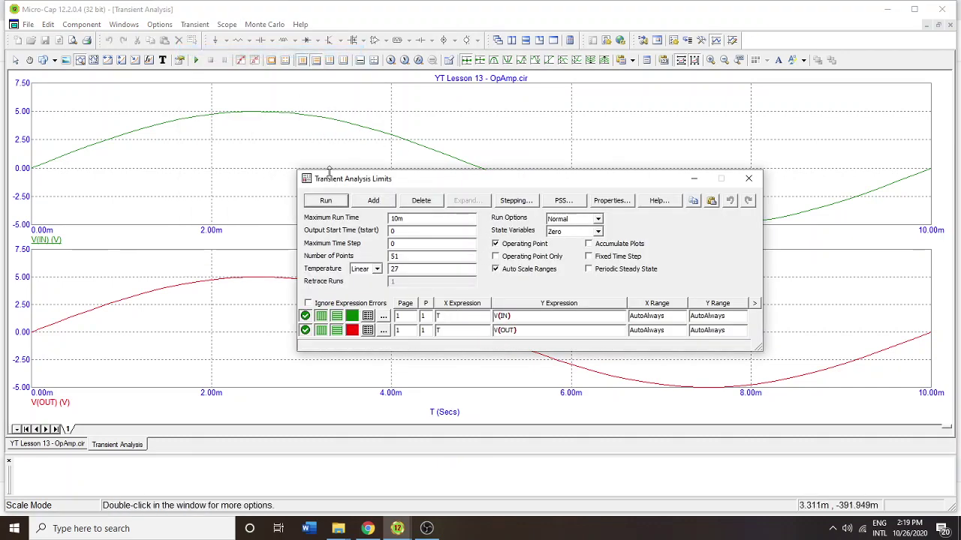
# - Re-run with V(IN) and V(OUT) overlaid on plot 1, then close the transient plot
pyautogui.click(326, 200)
pyautogui.moveTo(215, 156)
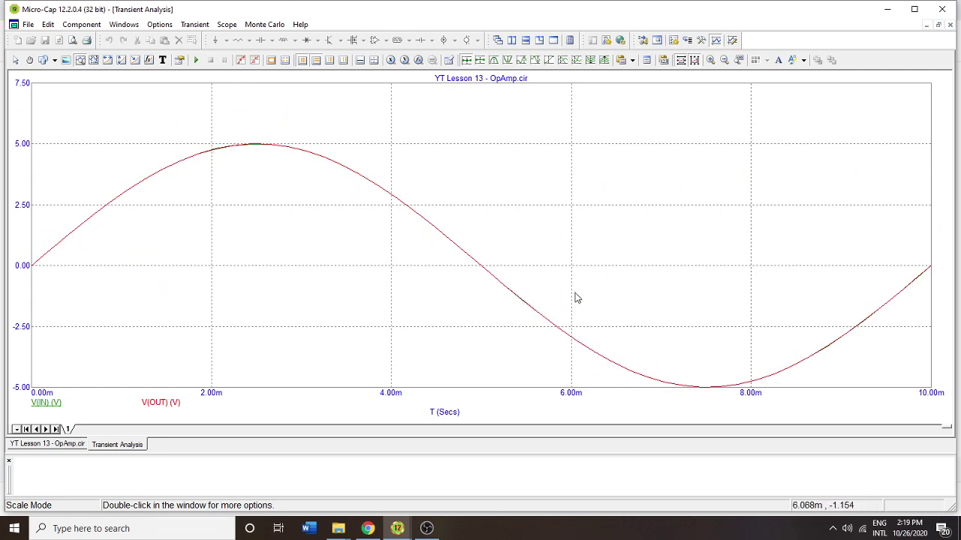
pyautogui.click(950, 25)
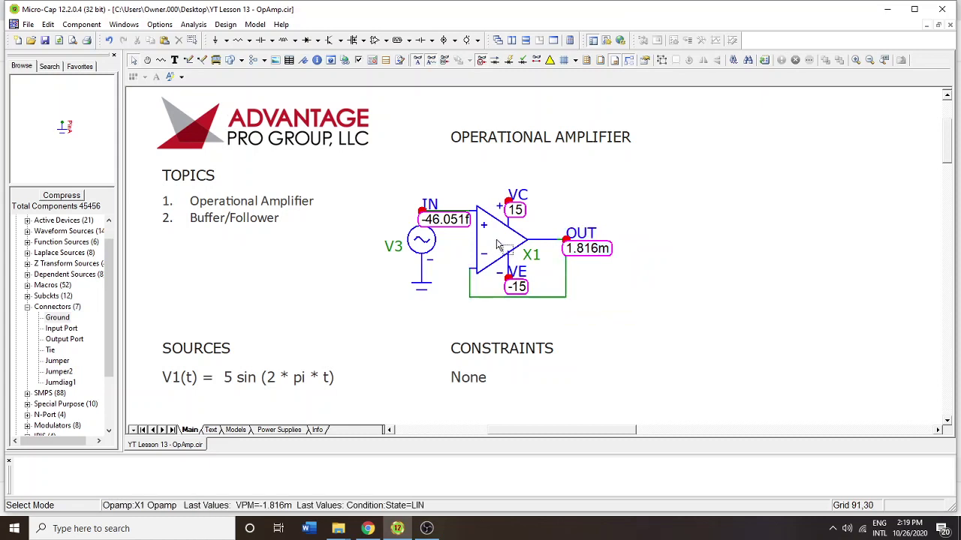
pyautogui.moveTo(497, 246)
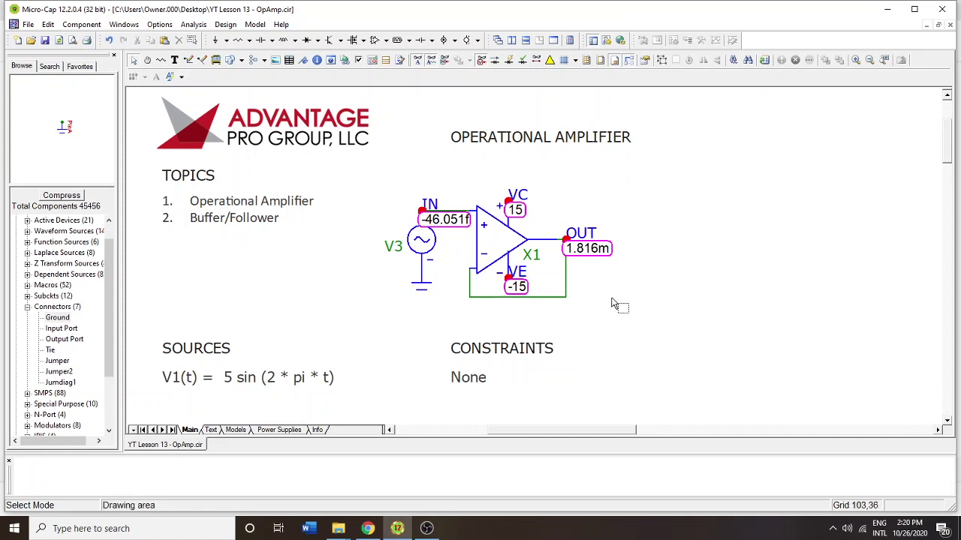
pyautogui.moveTo(530, 277)
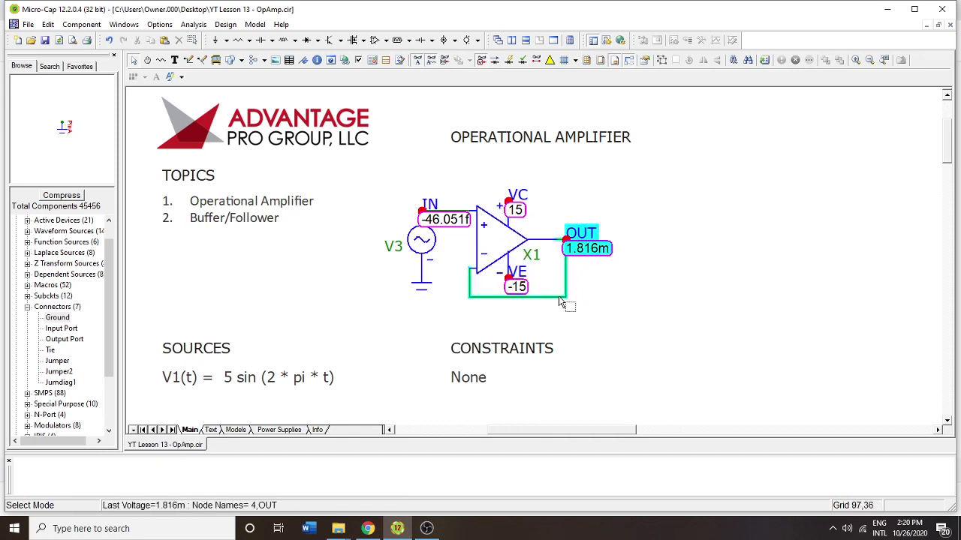
# - Remove the VE negative-supply label below op-amp X1, keeping X1 in its original place
pyautogui.click(530, 279)
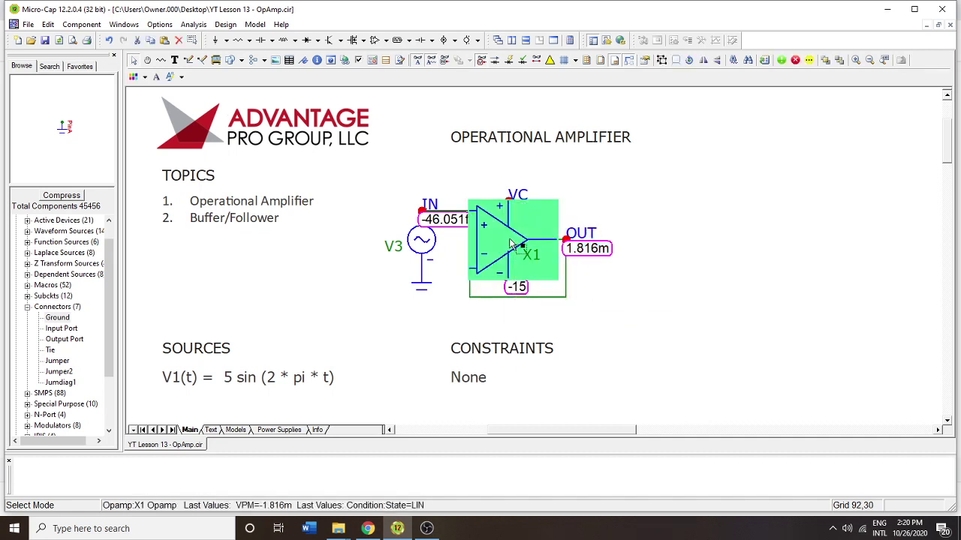
pyautogui.moveTo(505, 243)
pyautogui.press('Delete')
pyautogui.click(517, 279)
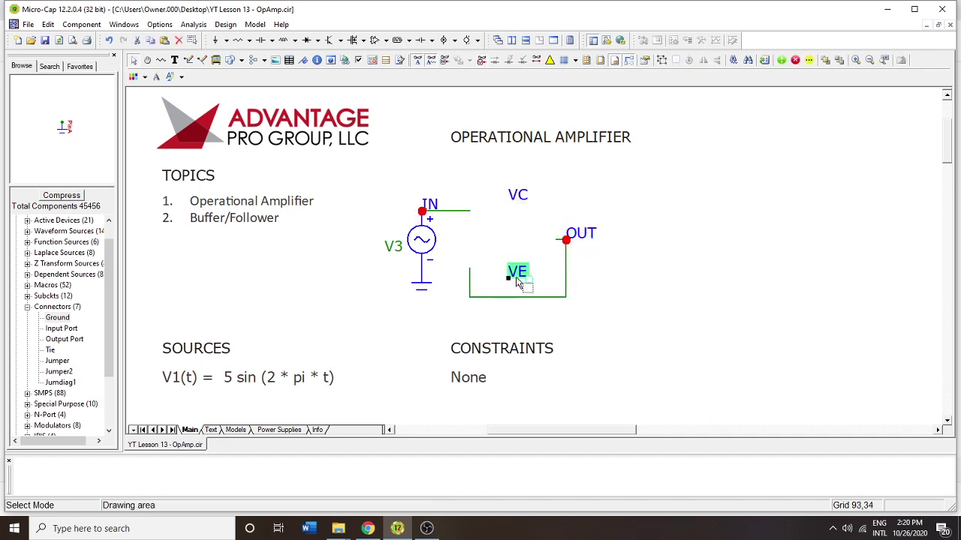
pyautogui.hotkey('ctrl', 'z')
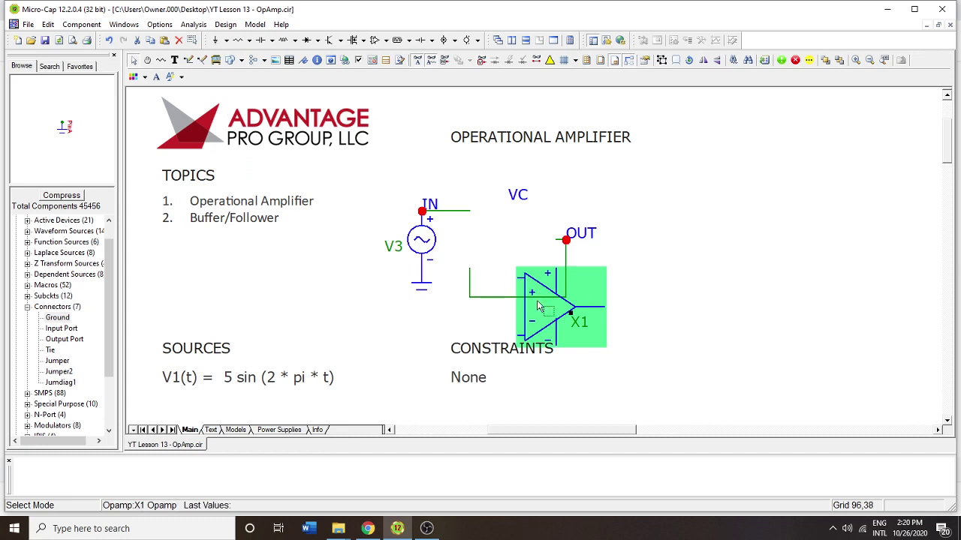
pyautogui.hotkey('ctrl', 'z')
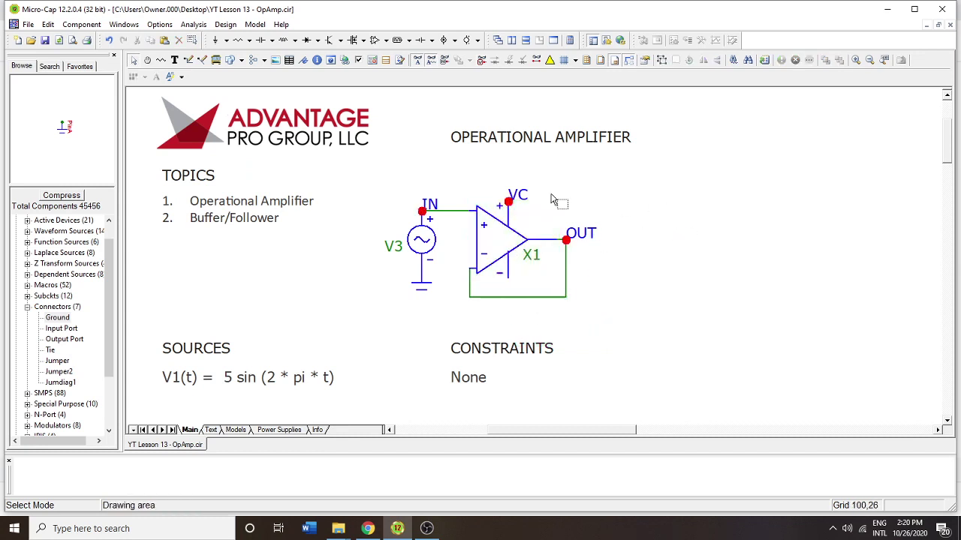
# - Place a ground below the op-amp and wire its negative supply pin to it
pyautogui.click(216, 40)
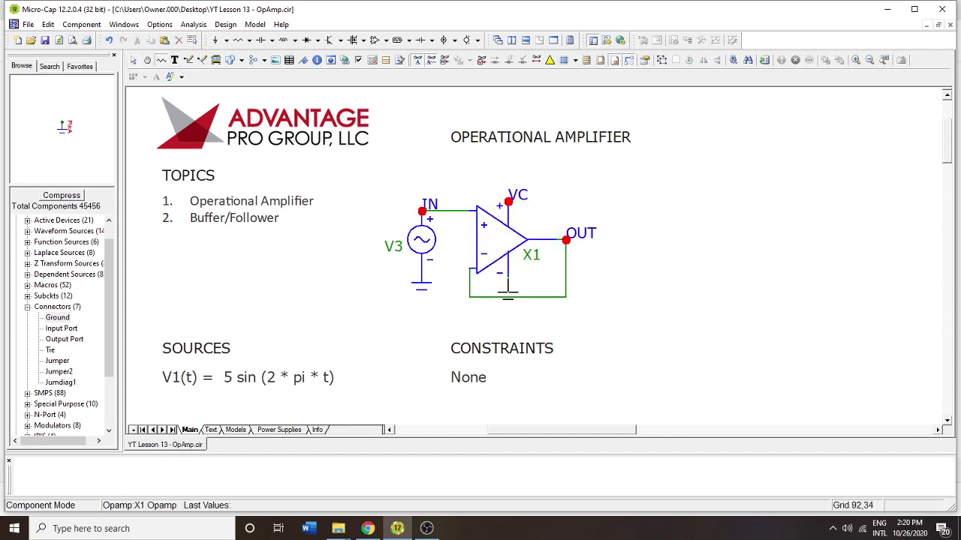
pyautogui.click(508, 323)
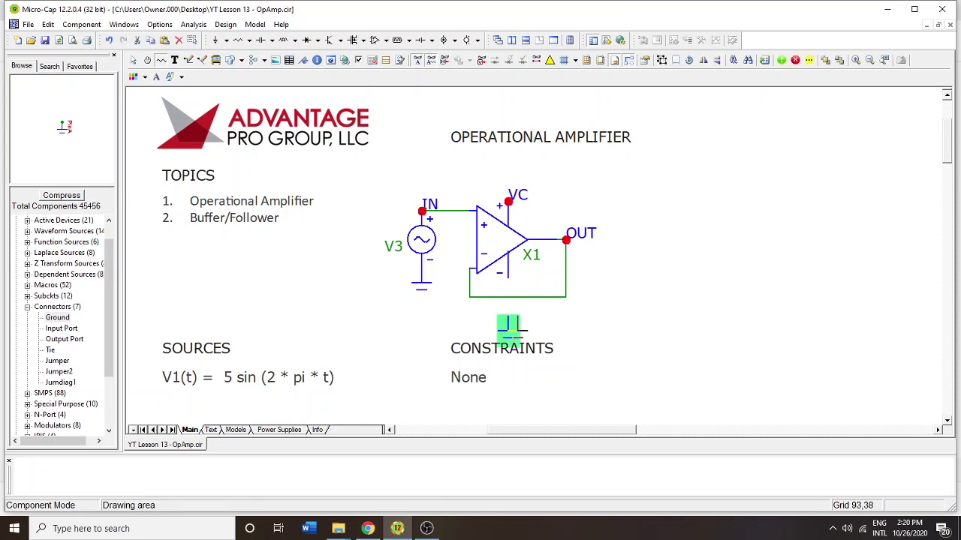
pyautogui.click(188, 60)
pyautogui.moveTo(508, 276); pyautogui.dragTo(508, 318)
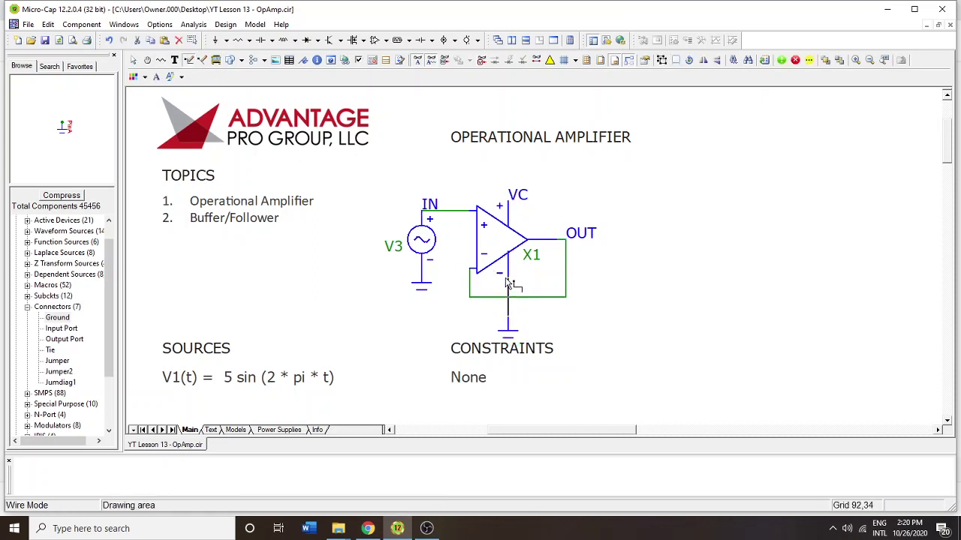
pyautogui.hotkey('ctrl', 'e')
pyautogui.click(528, 359)
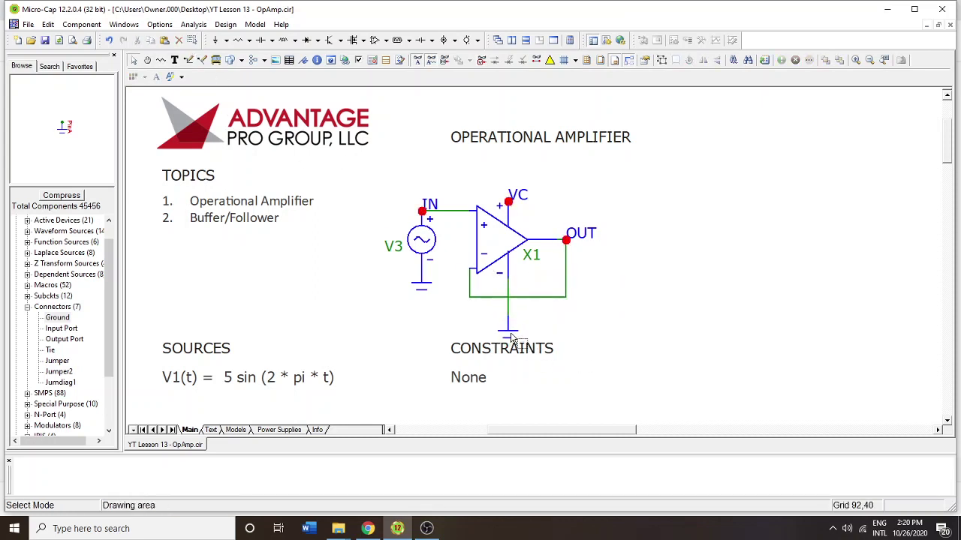
# - Review op-amp X1's properties without changes, then bring up the Analysis menu
pyautogui.moveTo(512, 199)
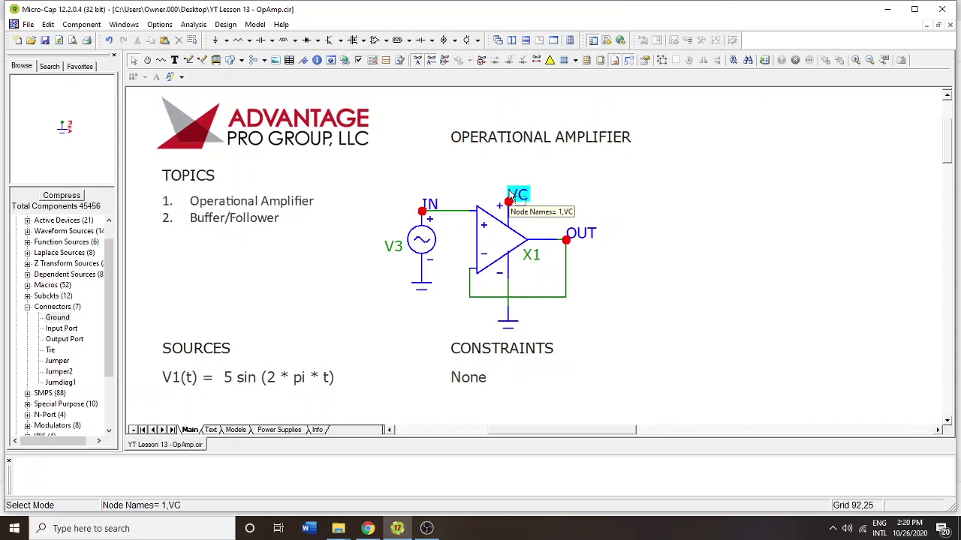
pyautogui.click(492, 240)
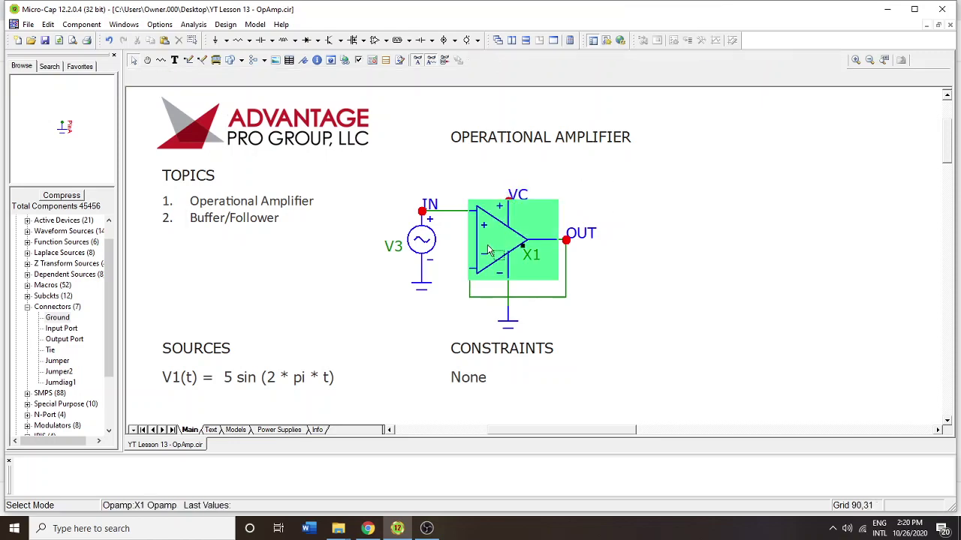
pyautogui.scroll(-5, 905, 172)
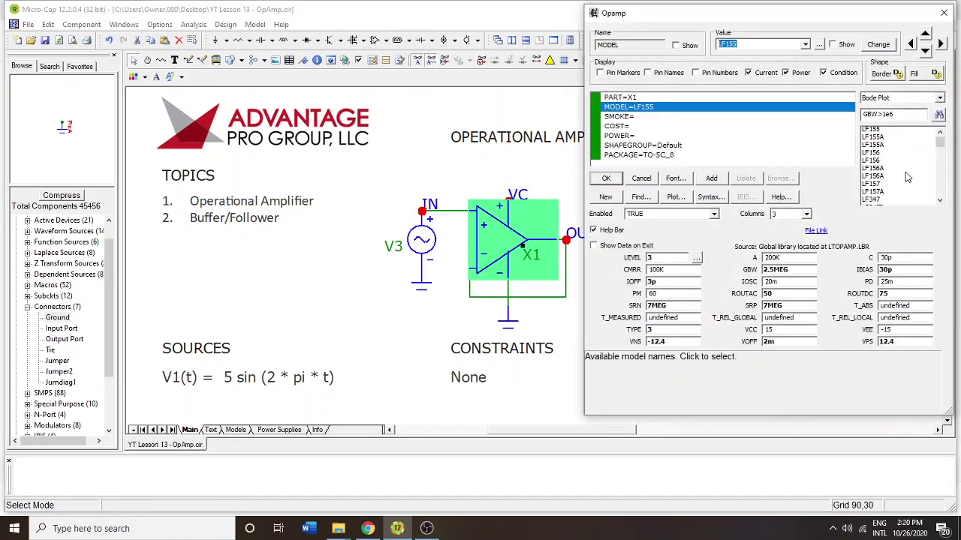
pyautogui.click(641, 178)
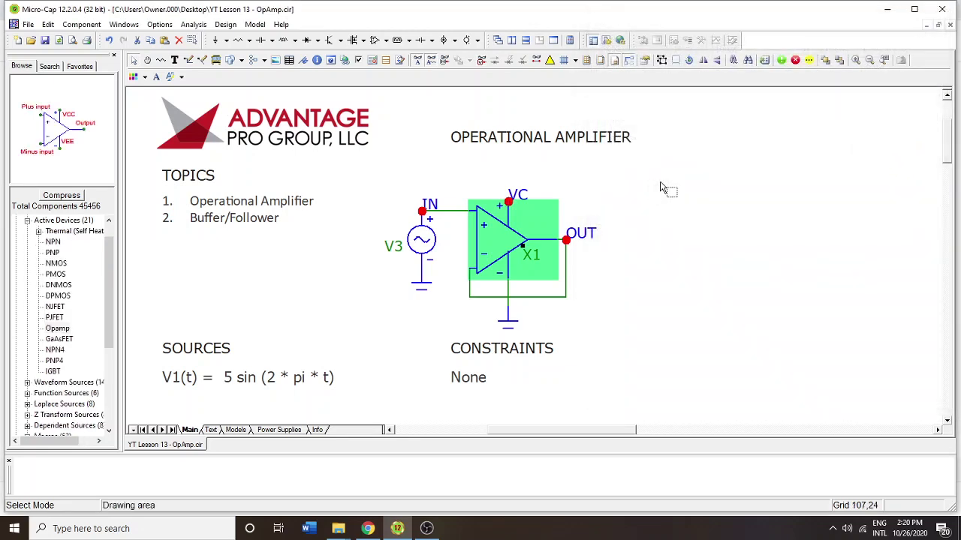
pyautogui.click(681, 202)
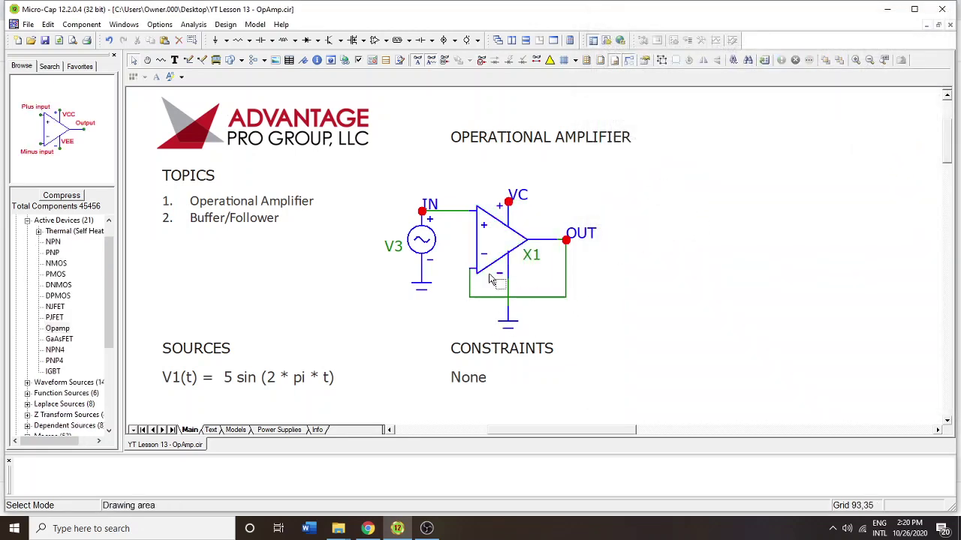
pyautogui.click(188, 25)
# - Run the single-supply transient analysis showing V(OUT) clipped, then close the plot window
pyautogui.click(214, 38)
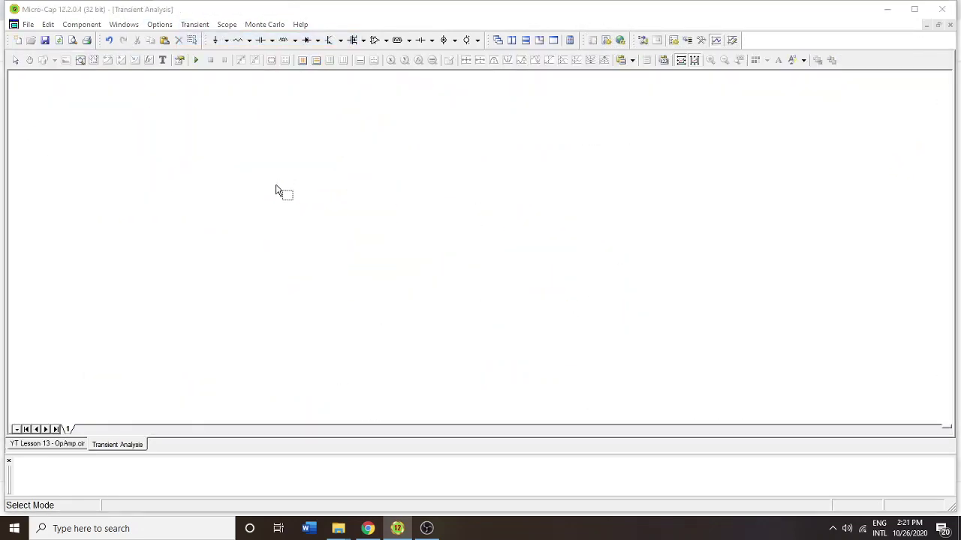
pyautogui.click(319, 201)
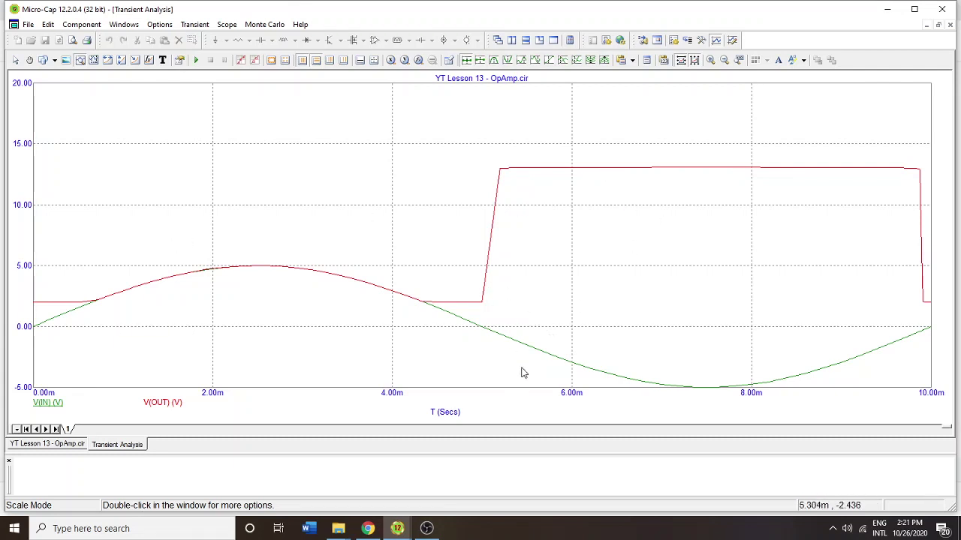
pyautogui.click(949, 25)
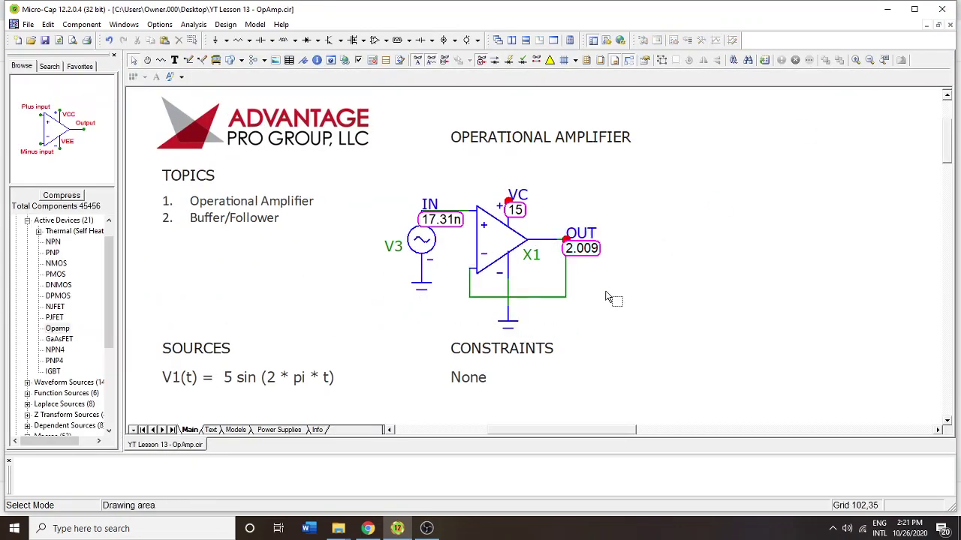
# - Undo the ground edits to bring back VE, then shift the whole follower circuit slightly right
pyautogui.hotkey('ctrl', 'z')
pyautogui.hotkey('ctrl', 'z')
pyautogui.hotkey('ctrl', 'z')
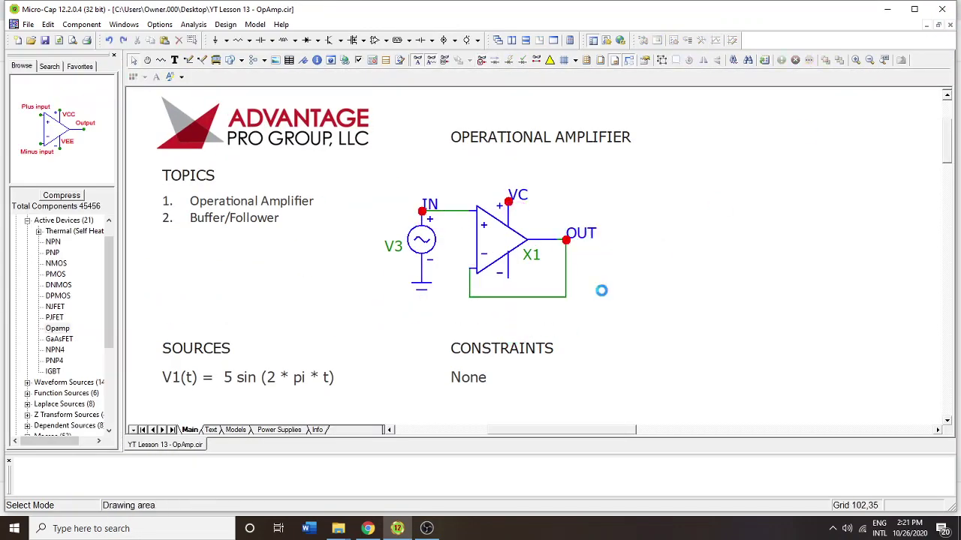
pyautogui.hotkey('ctrl', 'z')
pyautogui.hotkey('ctrl', 'z')
pyautogui.hotkey('ctrl', 'z')
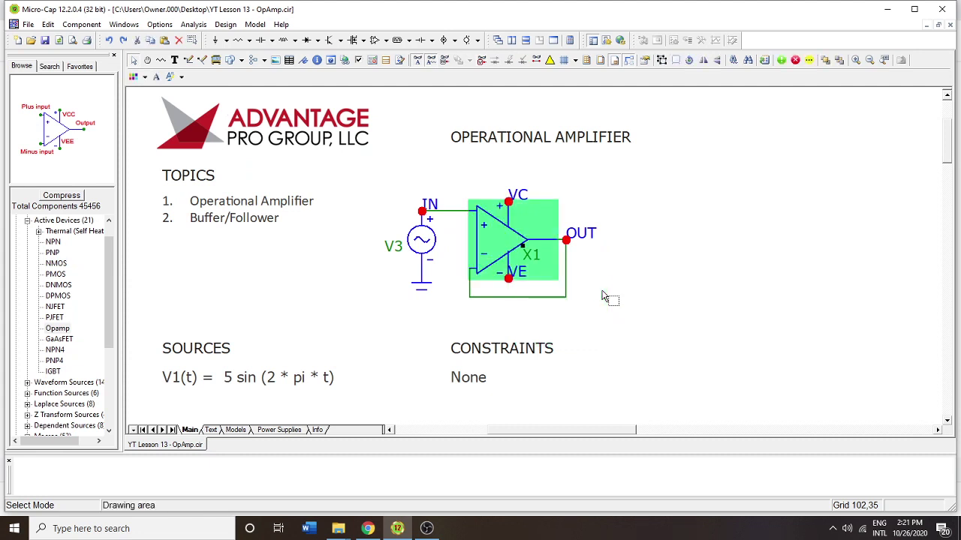
pyautogui.click(640, 298)
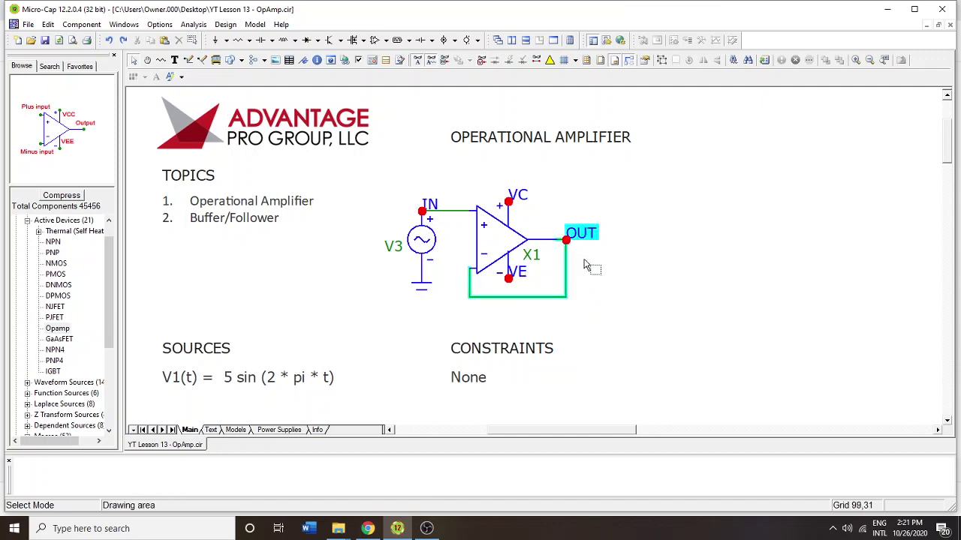
pyautogui.moveTo(635, 310); pyautogui.dragTo(382, 191)
pyautogui.moveTo(485, 242); pyautogui.dragTo(515, 243)
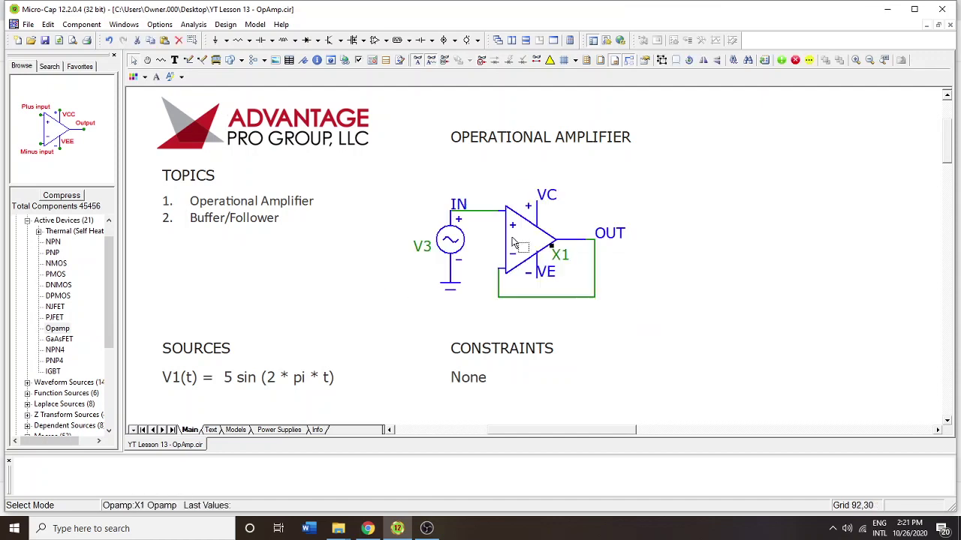